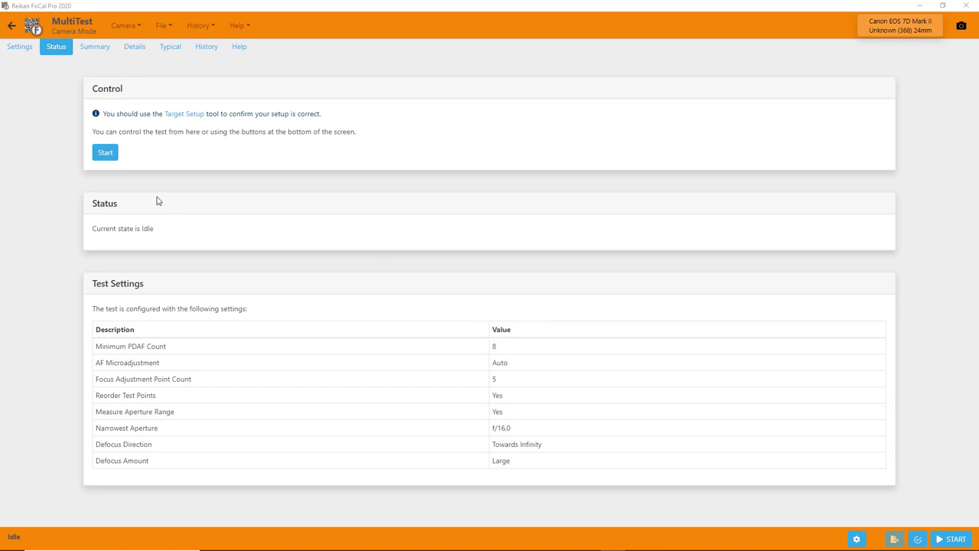
# - Return to the camera tools overview, open the MultiTest tool and start the test
pyautogui.click(11, 26)
pyautogui.scroll(-2, 346, 226)
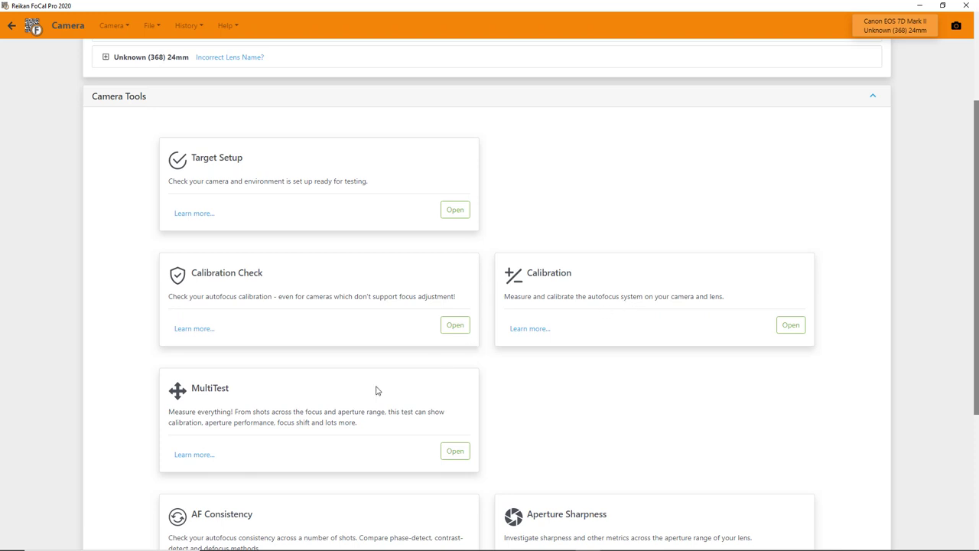
pyautogui.scroll(-3, 376, 386)
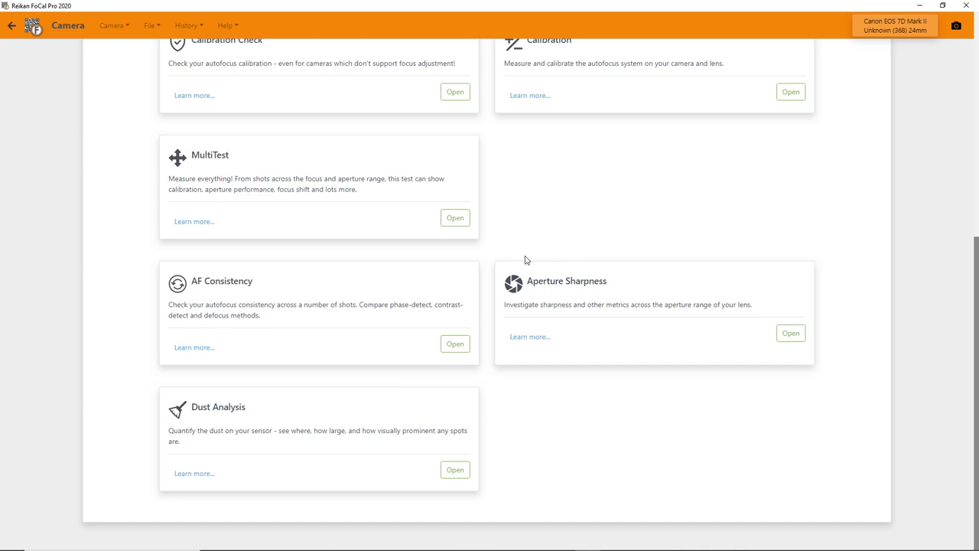
pyautogui.click(455, 219)
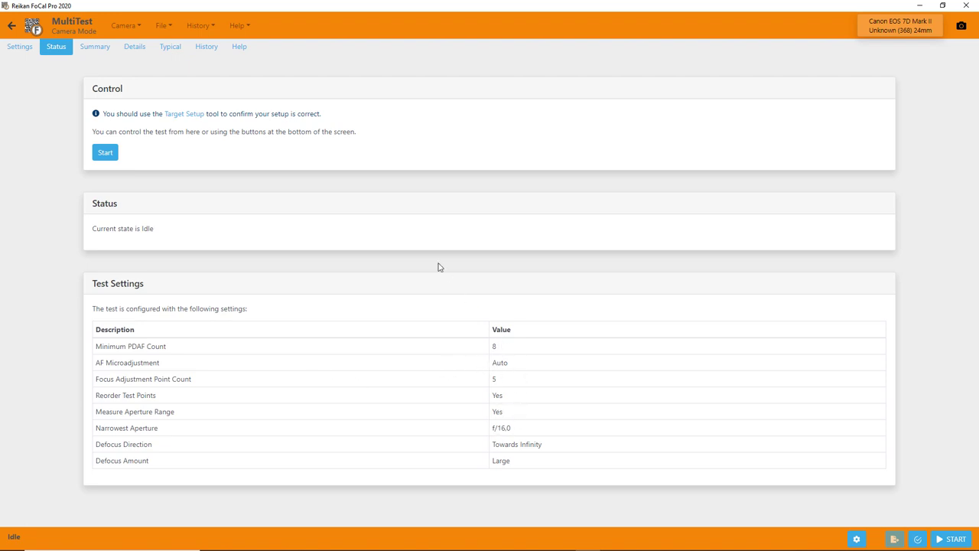
pyautogui.click(937, 539)
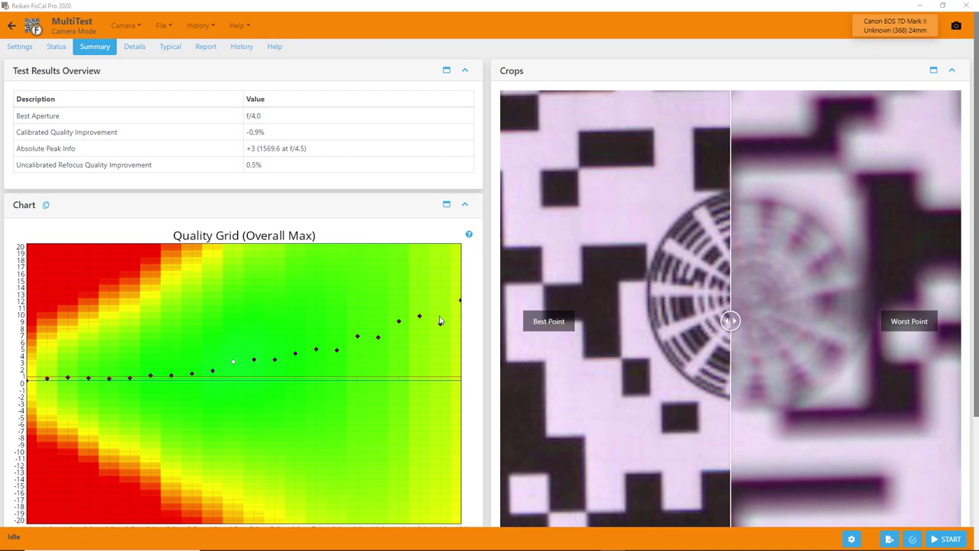
# - Examine the MultiTest summary: the results overview, the Quality Grid chart and the best and worst point crops
pyautogui.scroll(-2, 291, 321)
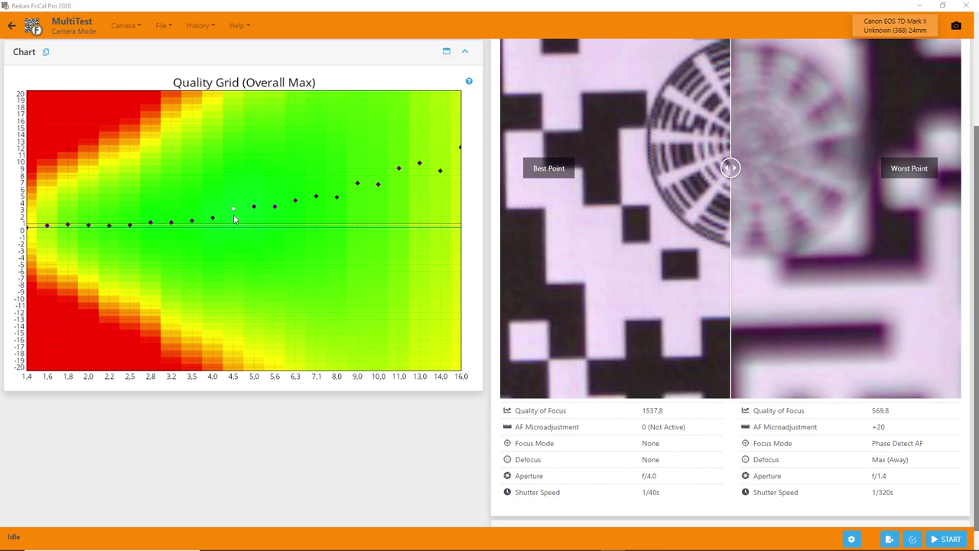
pyautogui.scroll(3, 235, 212)
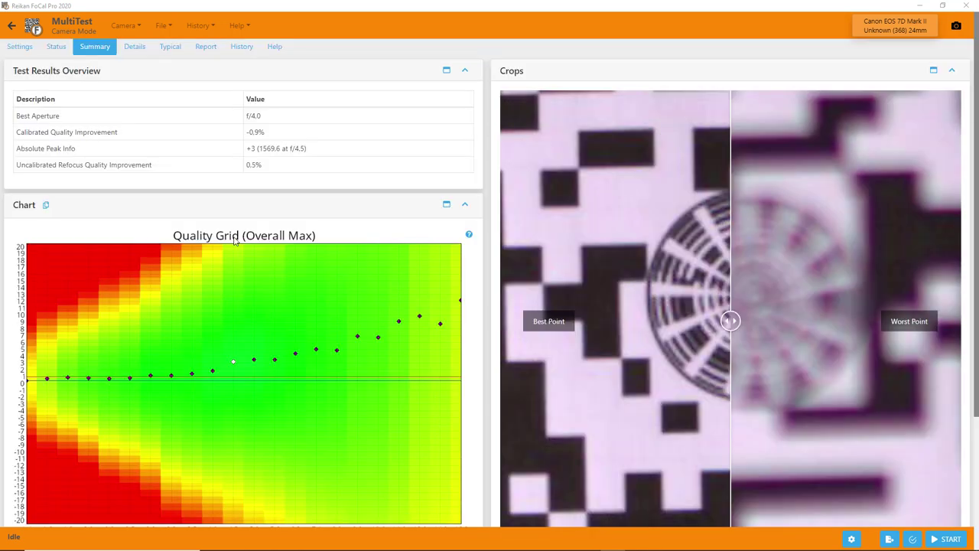
pyautogui.scroll(-3, 235, 239)
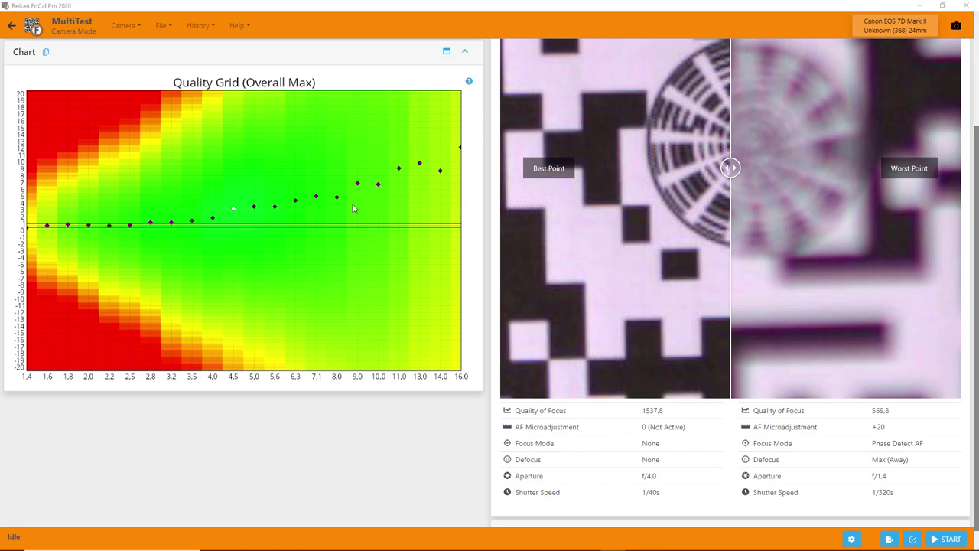
pyautogui.scroll(3, 353, 204)
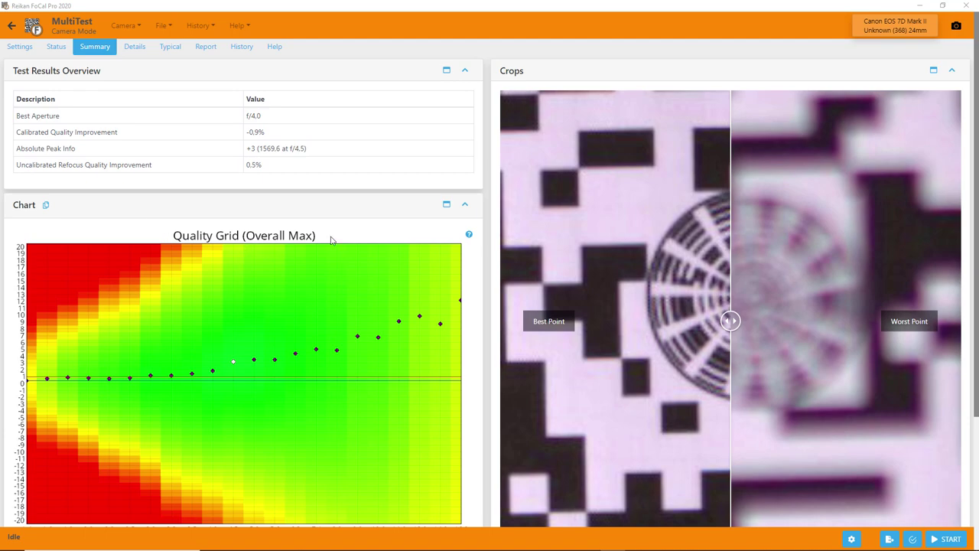
pyautogui.scroll(-3, 274, 255)
pyautogui.scroll(3, 311, 254)
# - Review the detailed MultiTest results and shot list, and display the Aperture Sharpness Profile chart
pyautogui.click(136, 47)
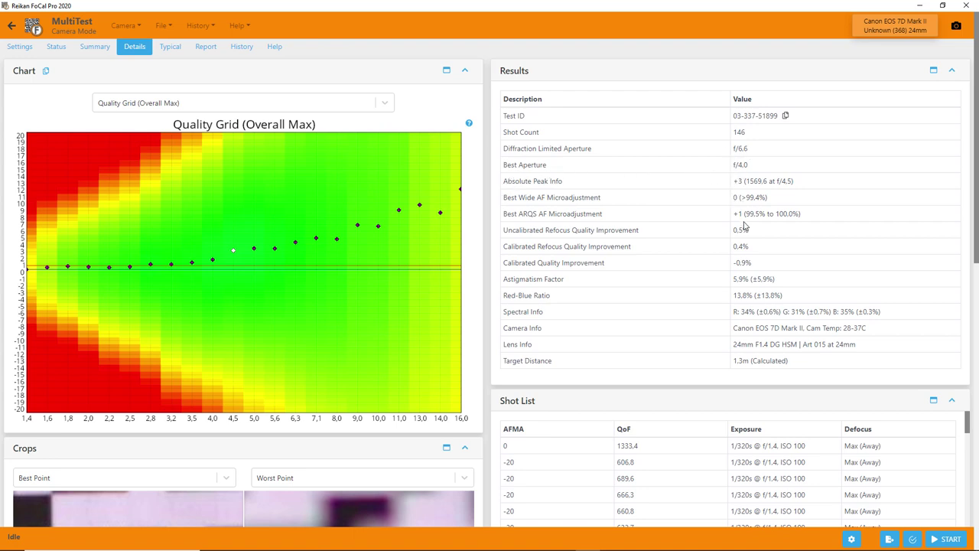
pyautogui.scroll(-2, 773, 294)
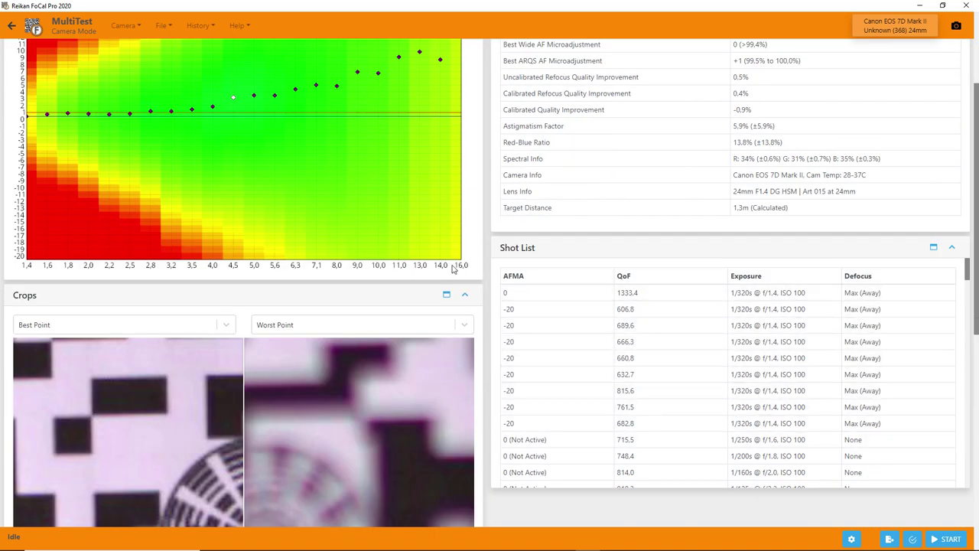
pyautogui.scroll(3, 455, 269)
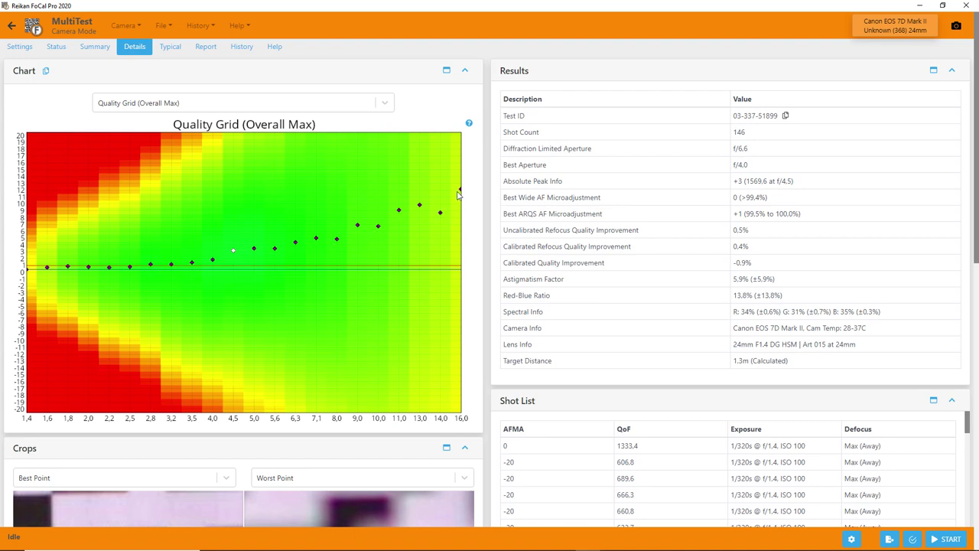
pyautogui.click(260, 107)
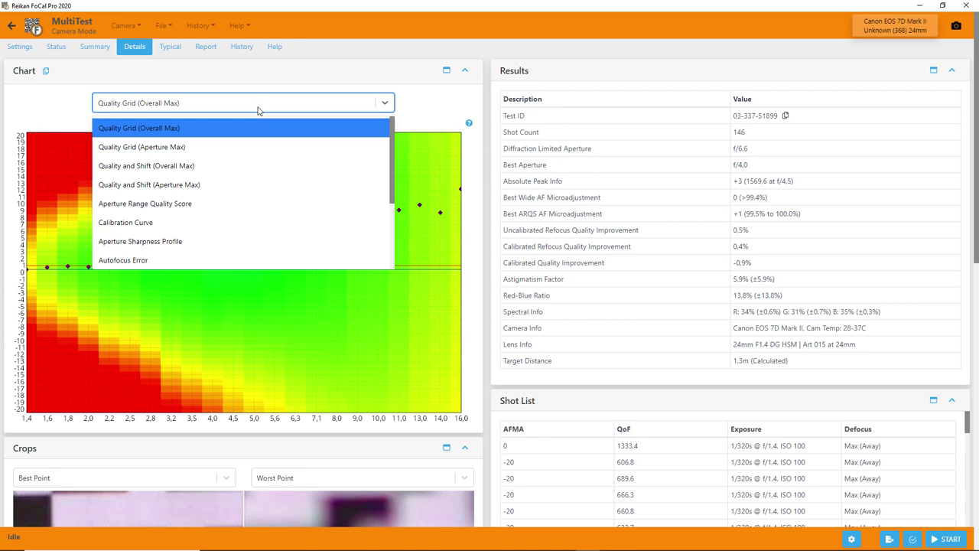
pyautogui.click(181, 241)
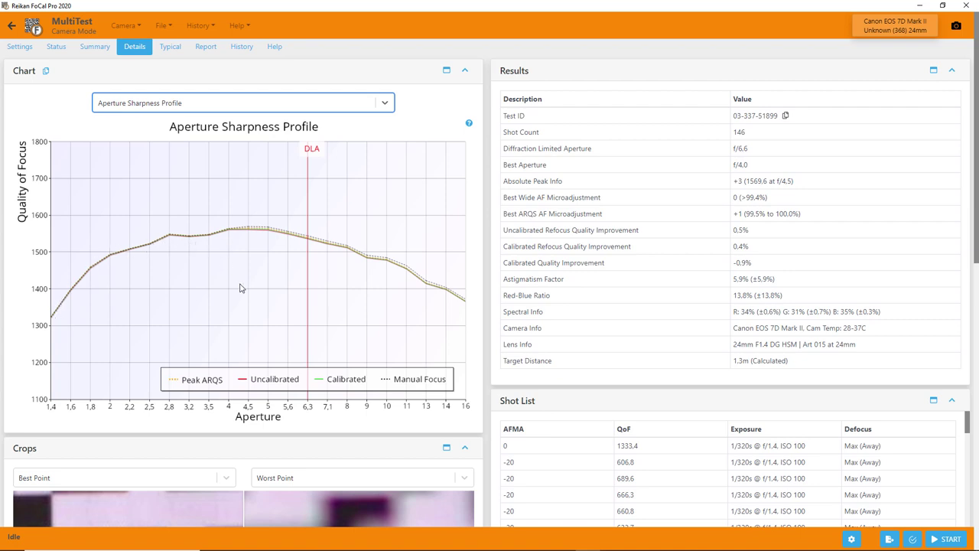
pyautogui.scroll(-1, 239, 288)
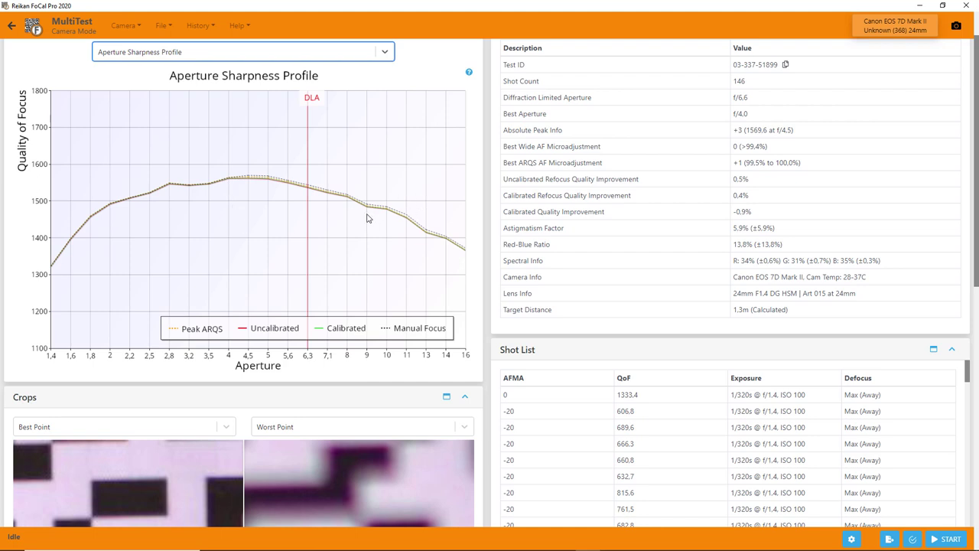
pyautogui.scroll(1, 368, 220)
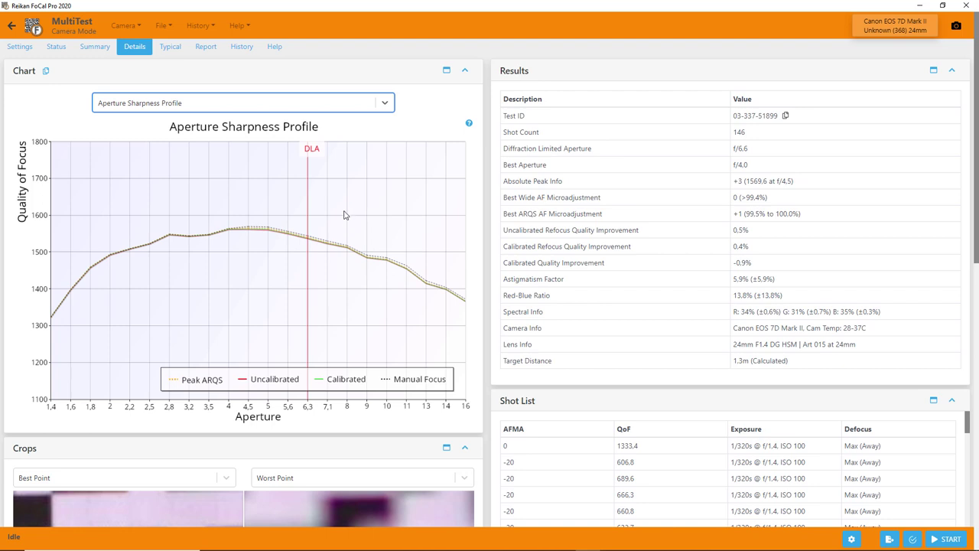
# - Run the AF Consistency test from the camera tools and compare its best and worst point crops
pyautogui.click(8, 26)
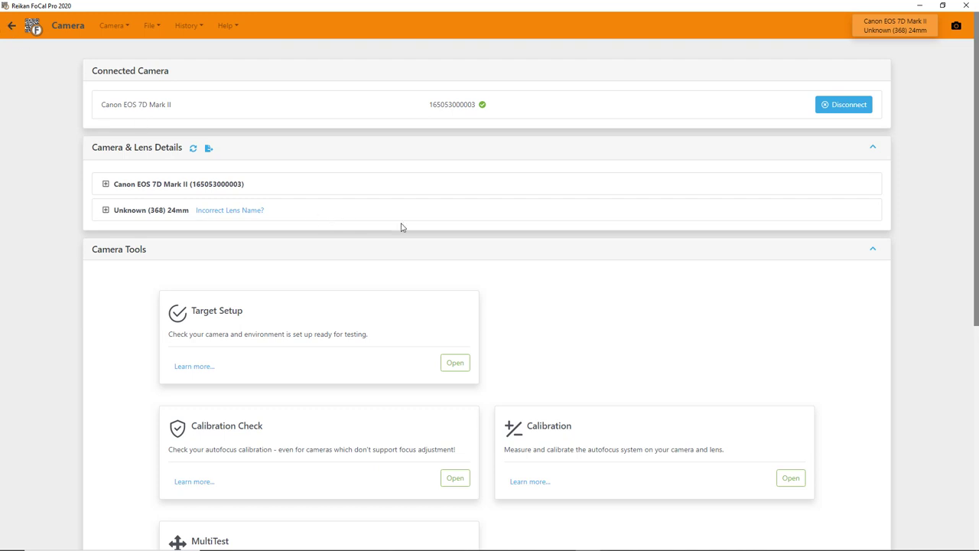
pyautogui.scroll(-3, 413, 223)
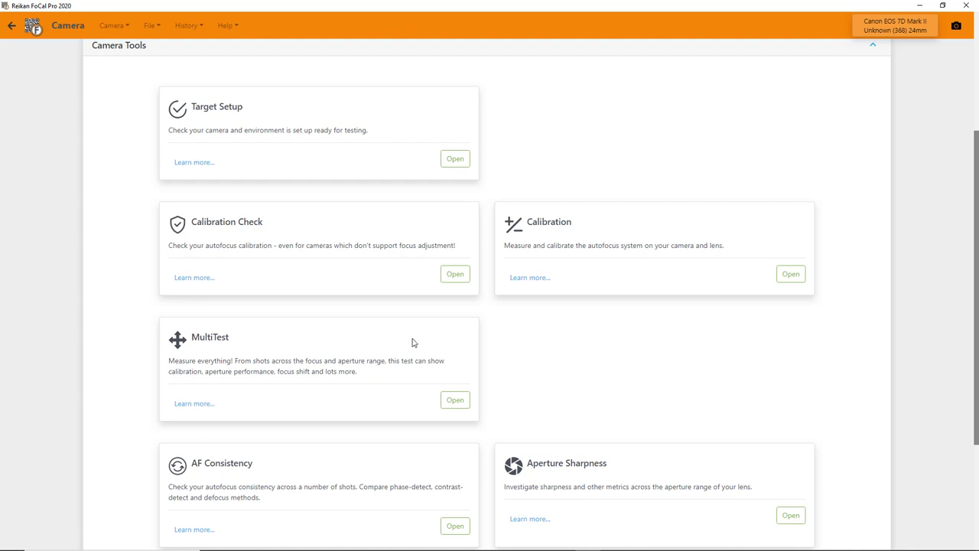
pyautogui.scroll(-2, 375, 335)
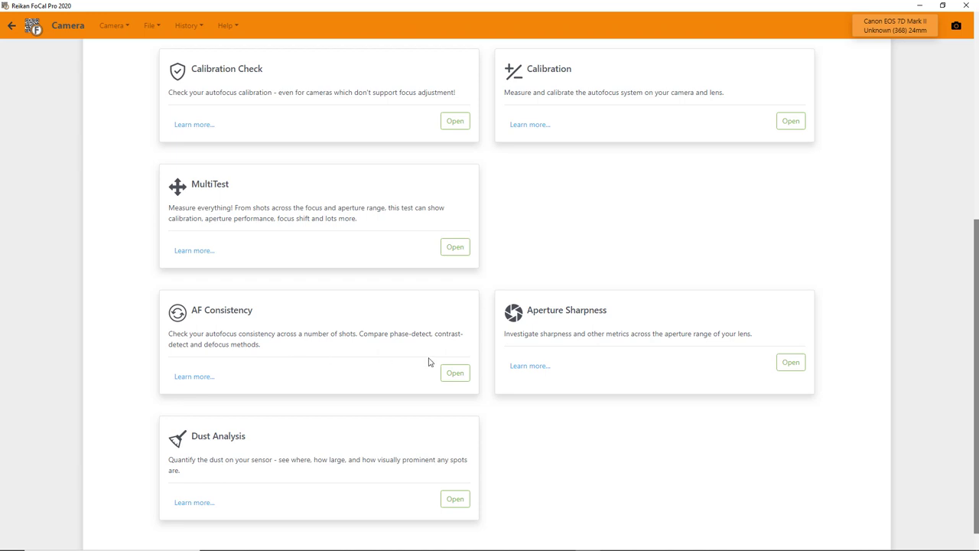
pyautogui.click(455, 373)
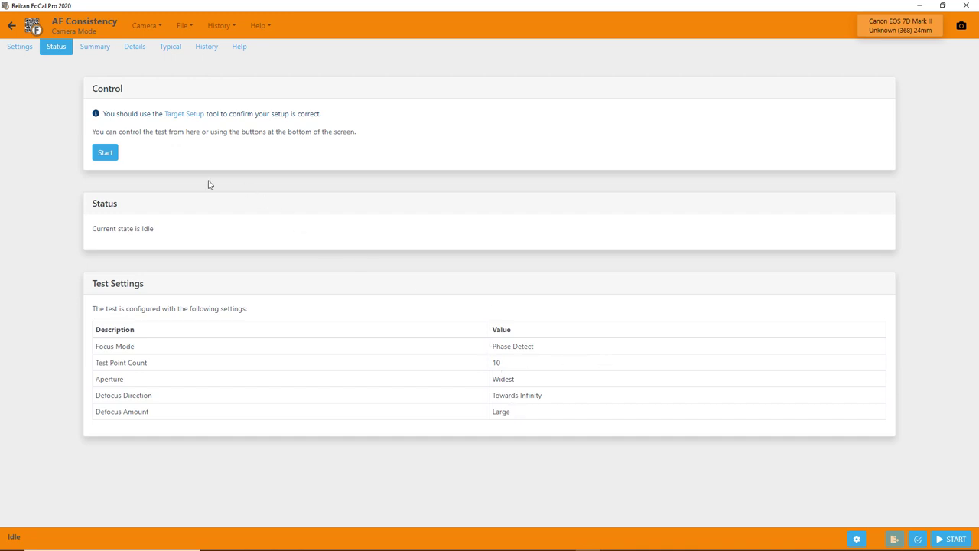
pyautogui.click(106, 153)
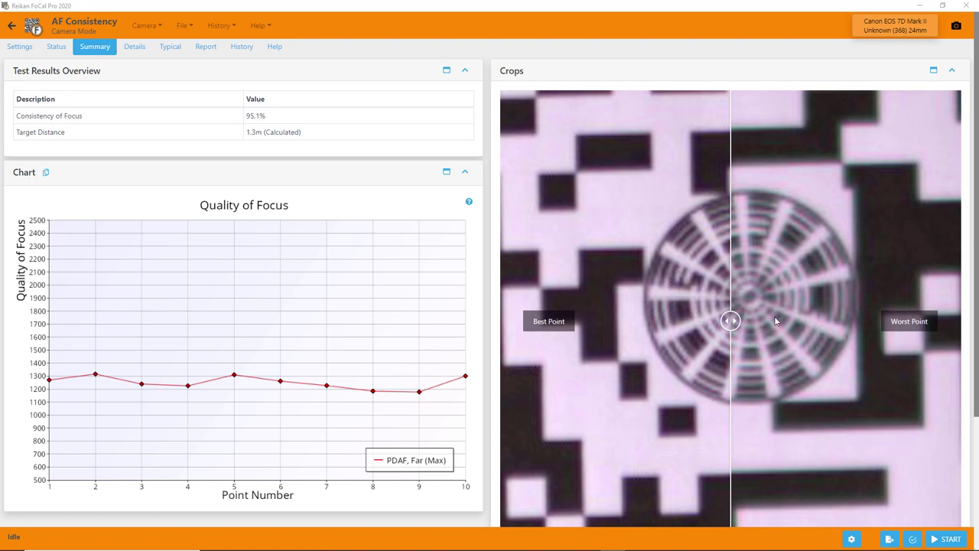
pyautogui.moveTo(730, 321); pyautogui.dragTo(581, 319)
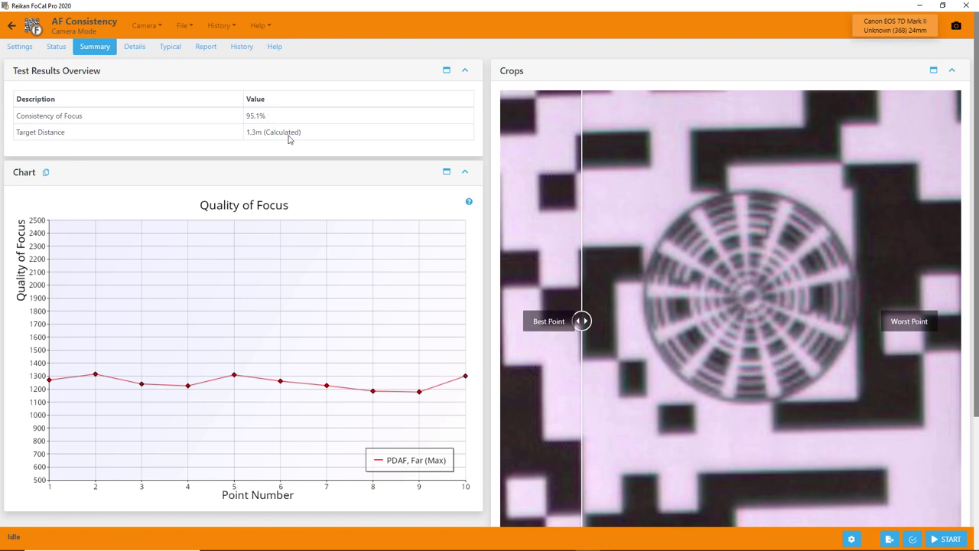
# - Run the Aperture Sharpness test from the camera tools, continuing without the Target Setup check, and view its sharpness profile
pyautogui.click(13, 28)
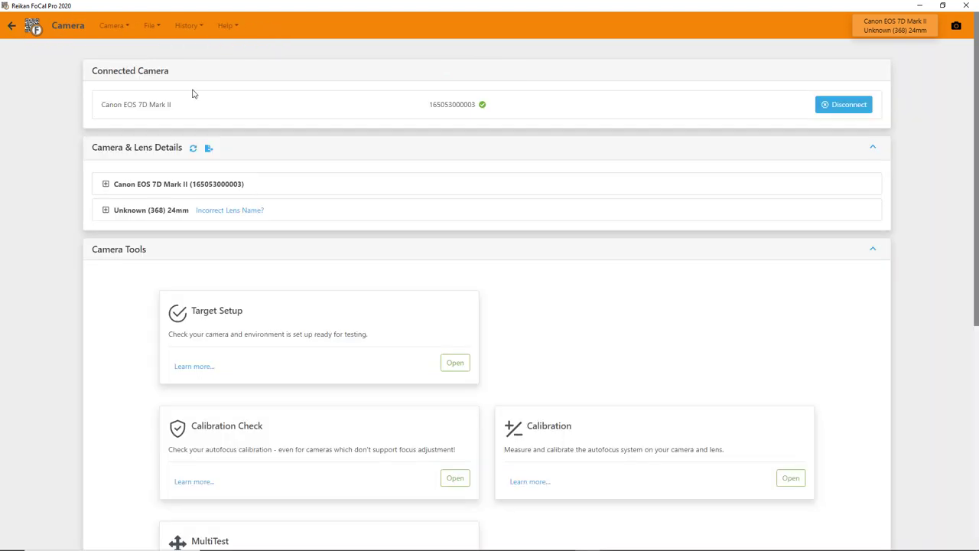
pyautogui.scroll(-4, 673, 269)
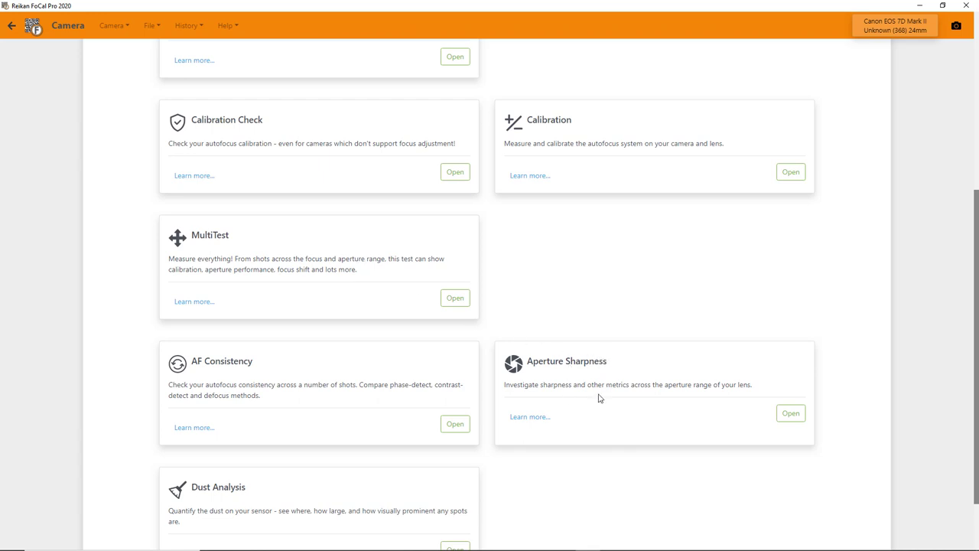
pyautogui.click(794, 417)
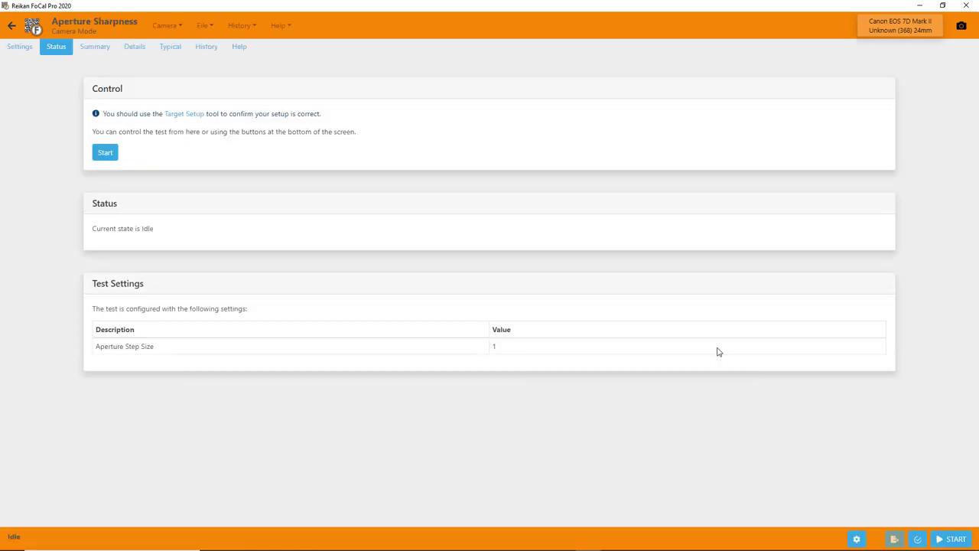
pyautogui.click(106, 153)
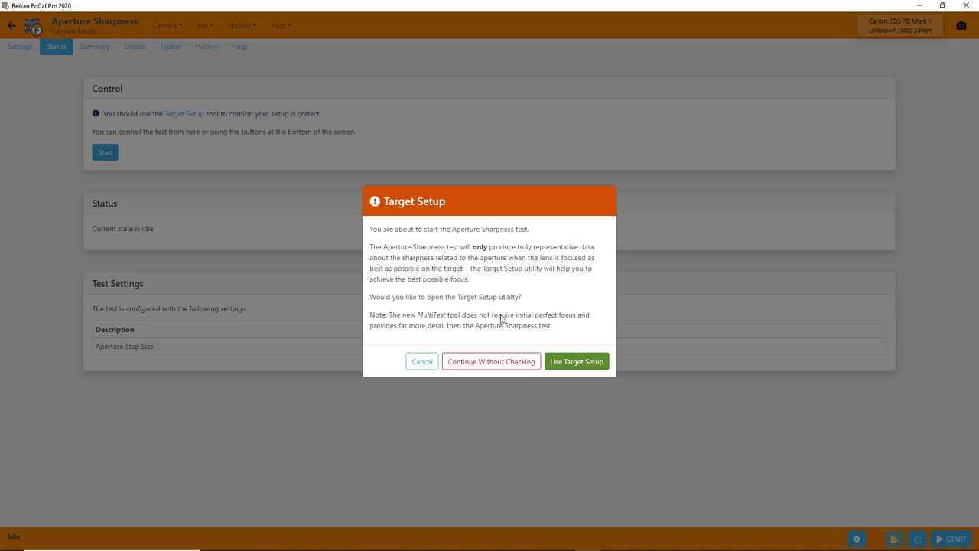
pyautogui.click(495, 365)
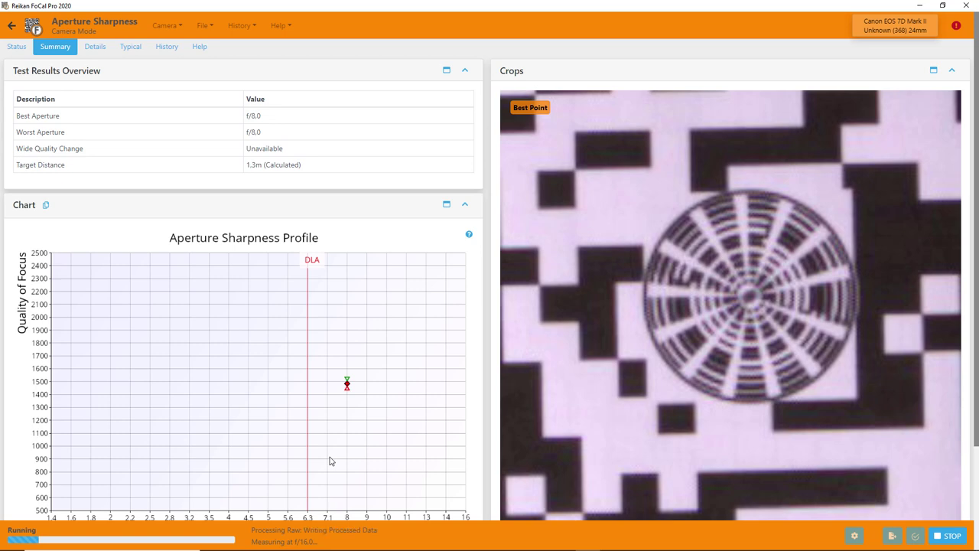
pyautogui.scroll(-1, 331, 461)
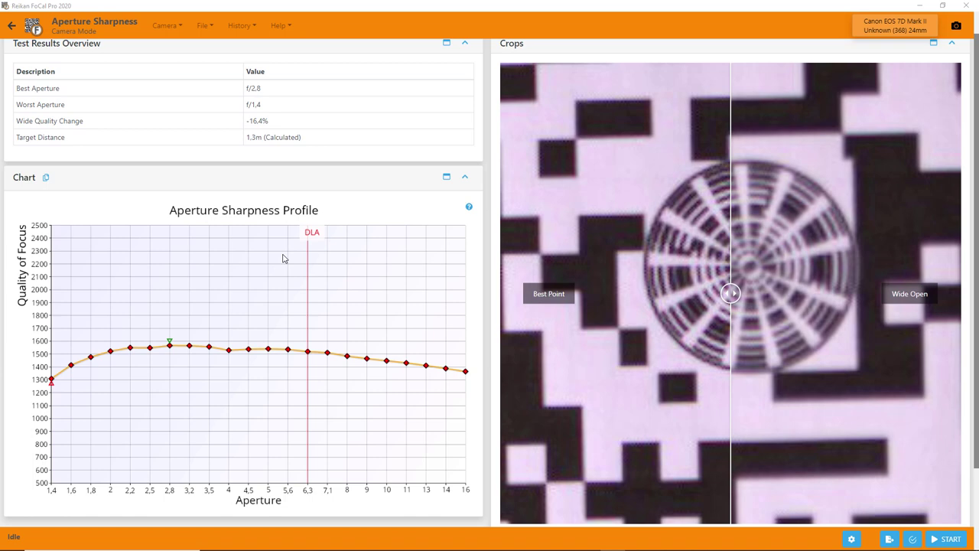
# - Open the Dust Analysis tool from the camera tools and show its help information
pyautogui.click(11, 26)
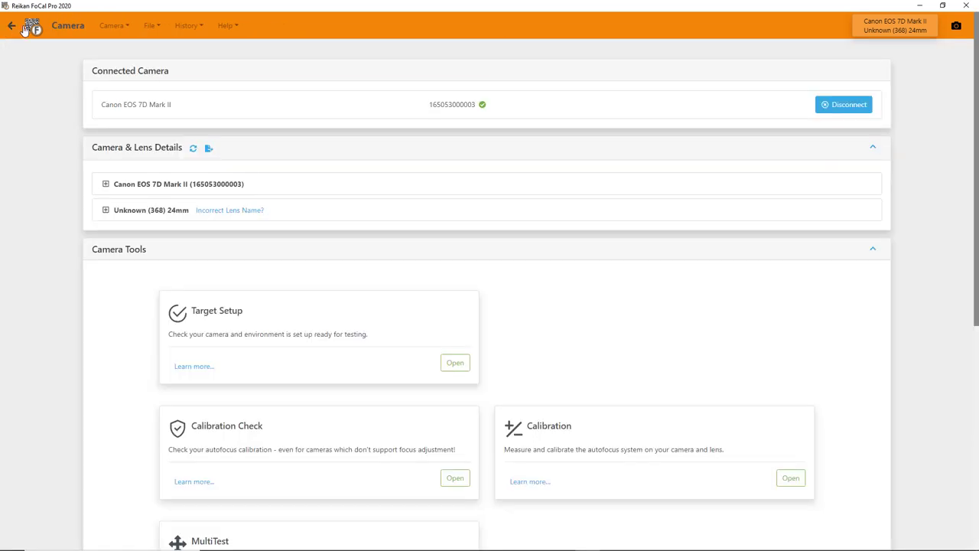
pyautogui.scroll(-5, 517, 321)
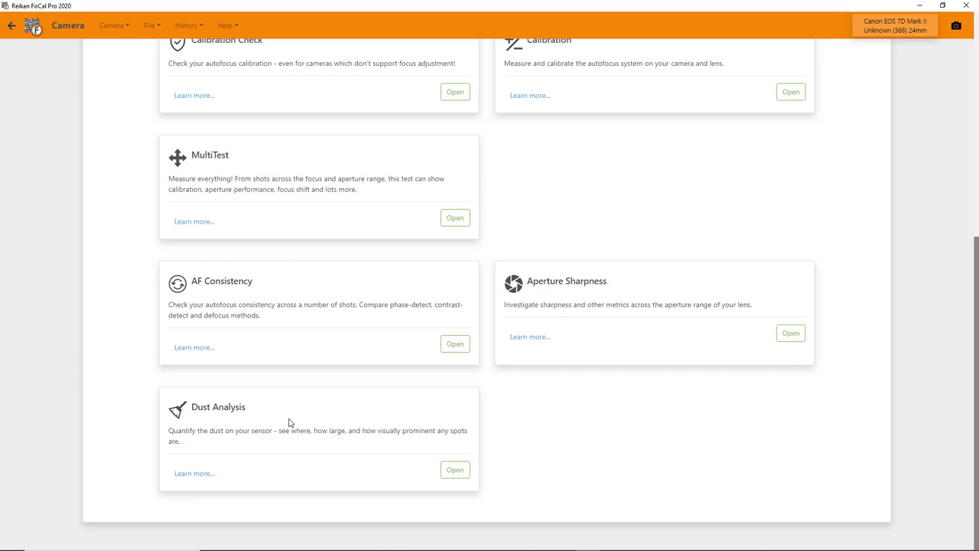
pyautogui.click(463, 471)
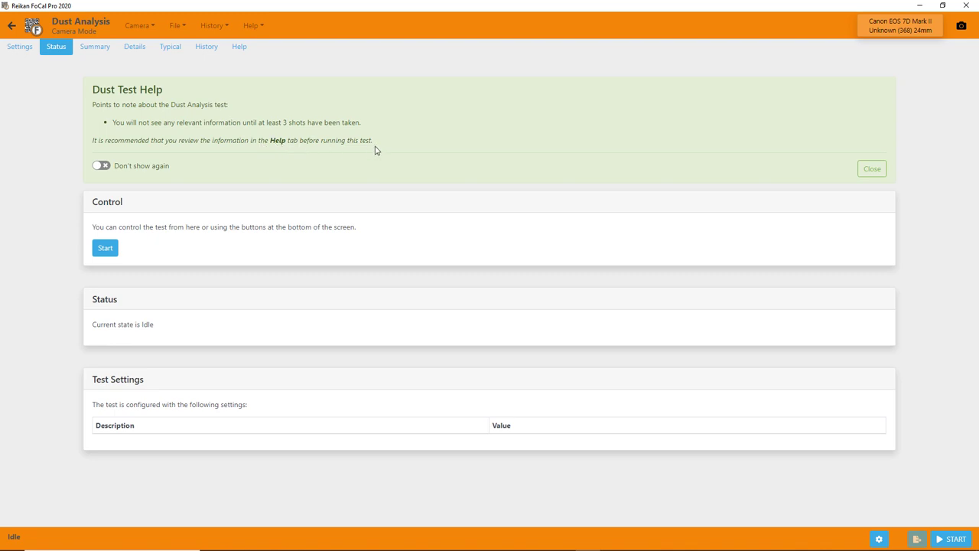
pyautogui.click(239, 48)
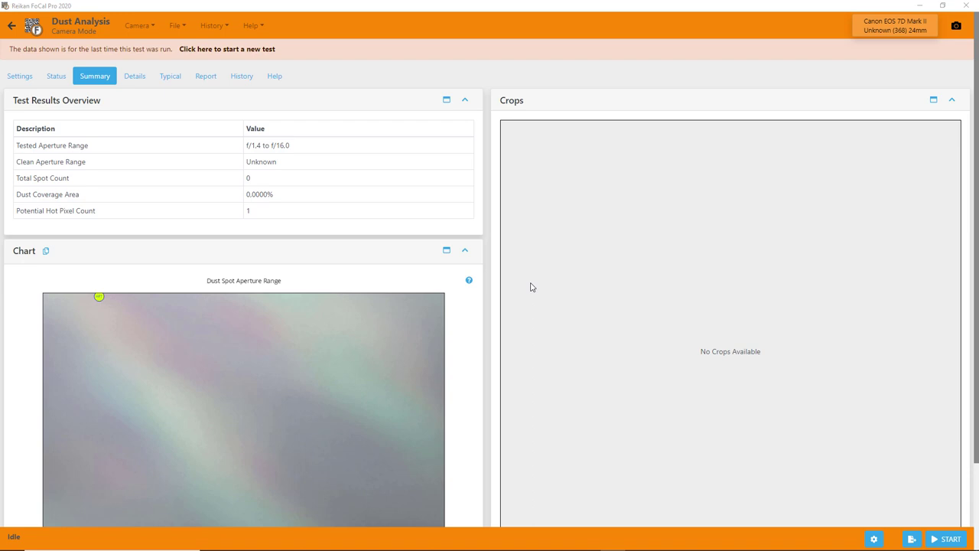
# - Examine the Dust Analysis summary and read the online help page for the Dust Spot Aperture Range chart
pyautogui.scroll(-3, 529, 285)
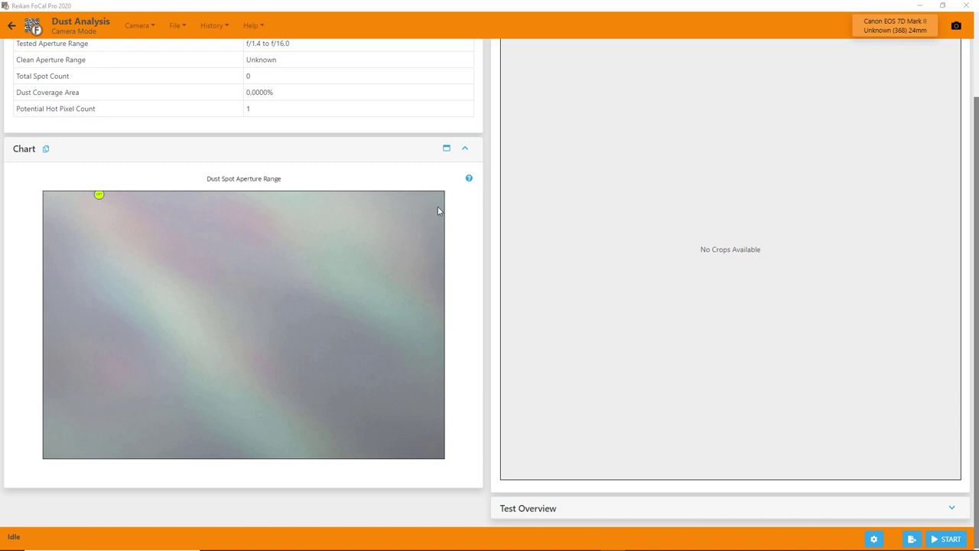
pyautogui.click(468, 180)
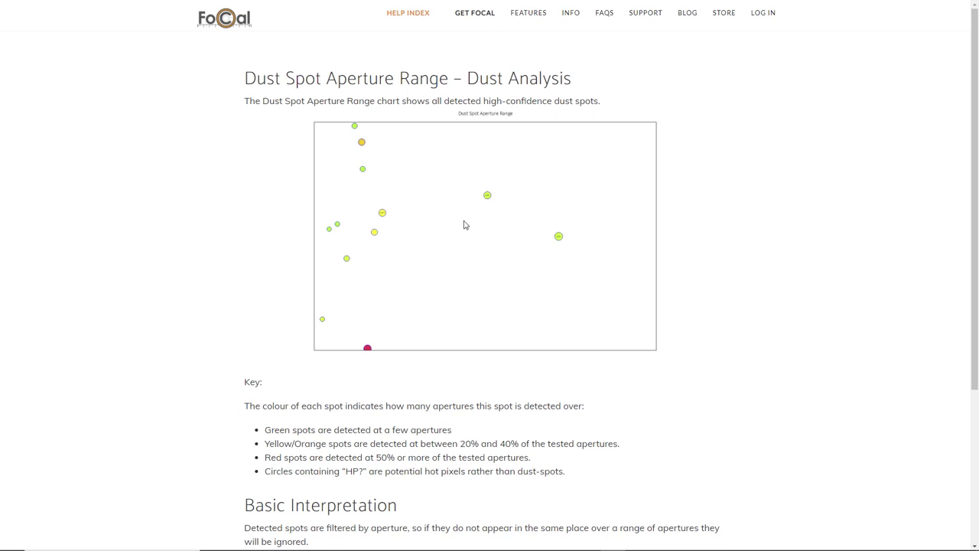
pyautogui.scroll(-2, 465, 224)
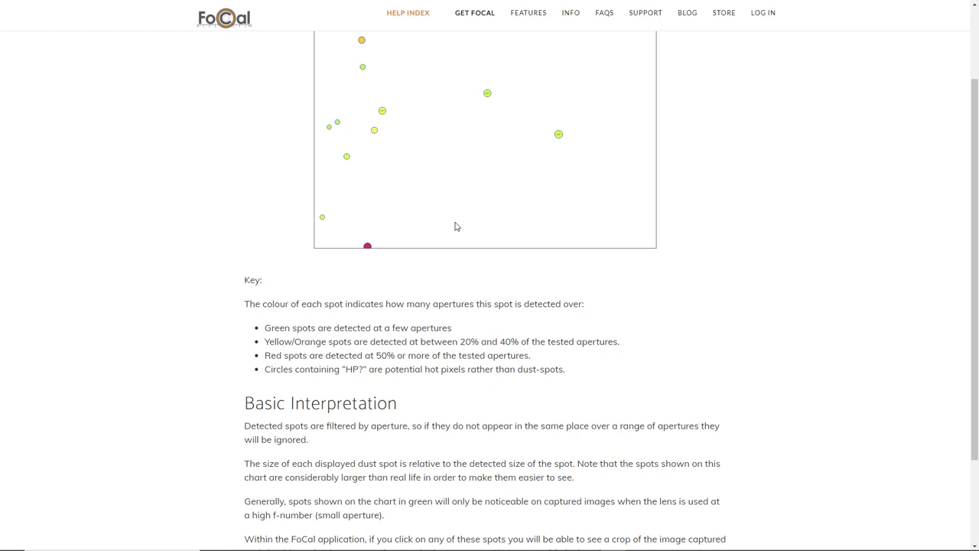
pyautogui.scroll(-2, 456, 226)
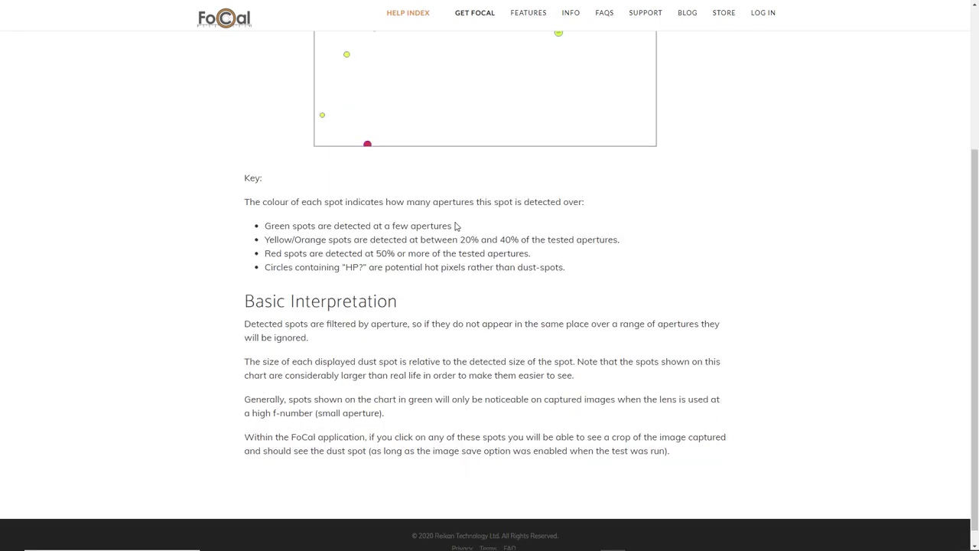
pyautogui.scroll(3, 455, 226)
pyautogui.scroll(1, 455, 226)
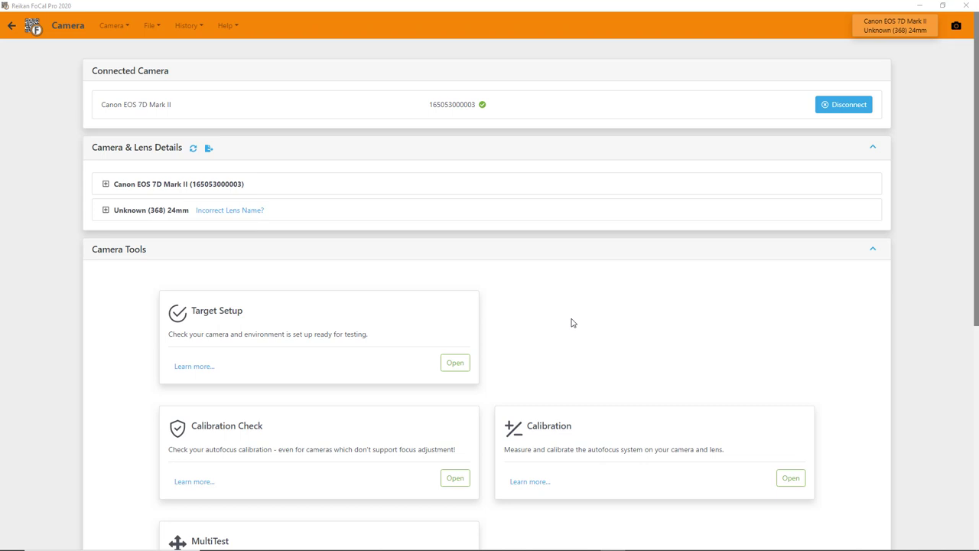
pyautogui.scroll(-1, 572, 322)
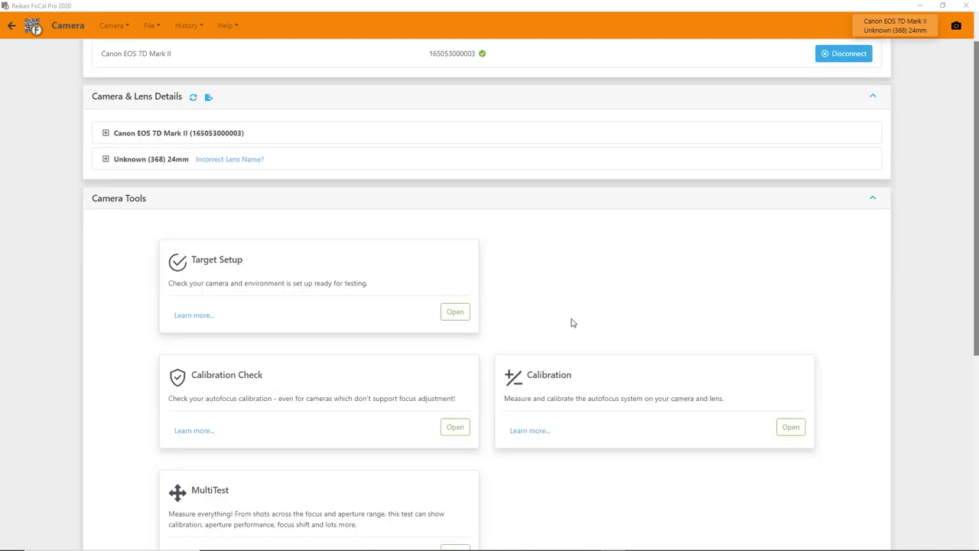